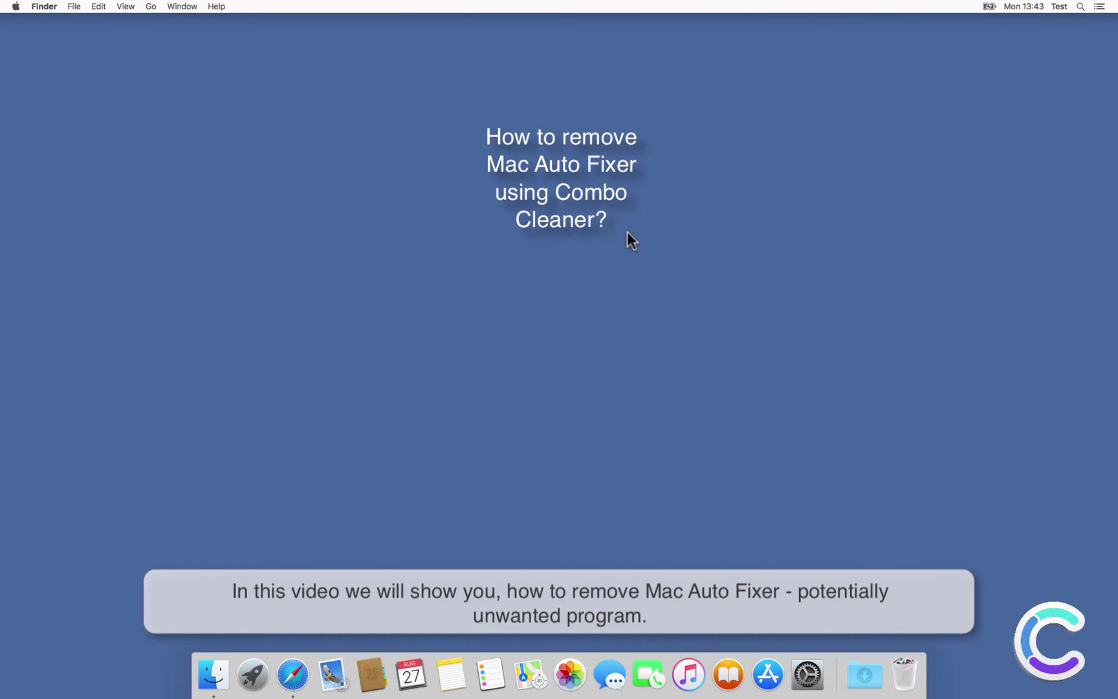
Step: Restart the Mac from the Apple menu and confirm the restart
left_click(16, 7)
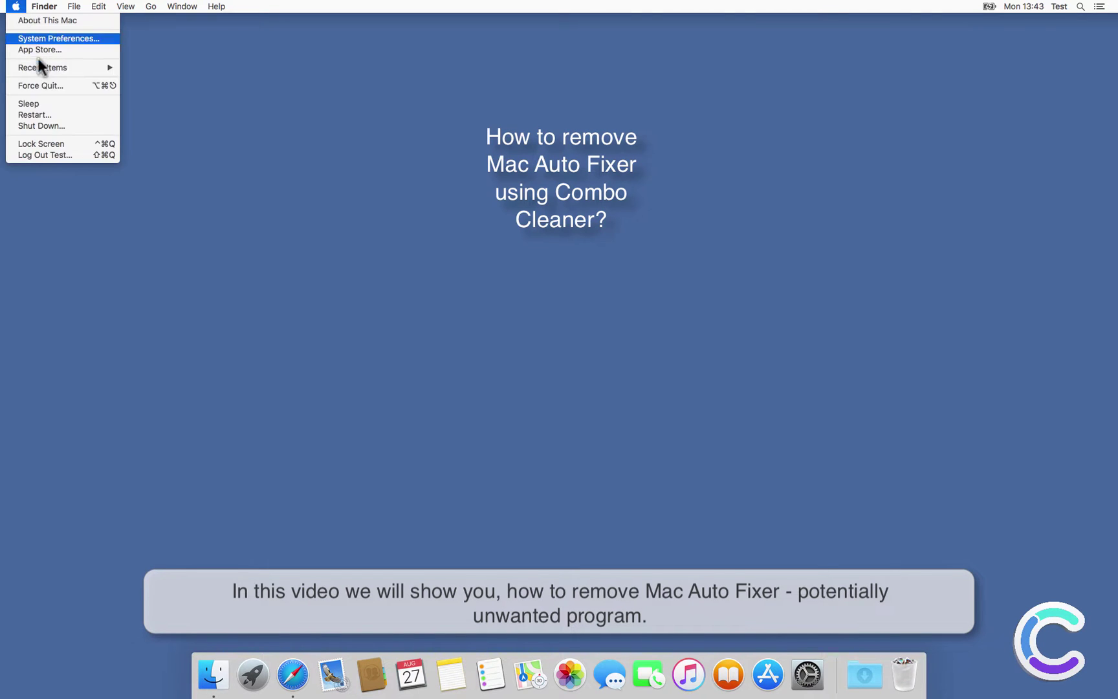
left_click(64, 115)
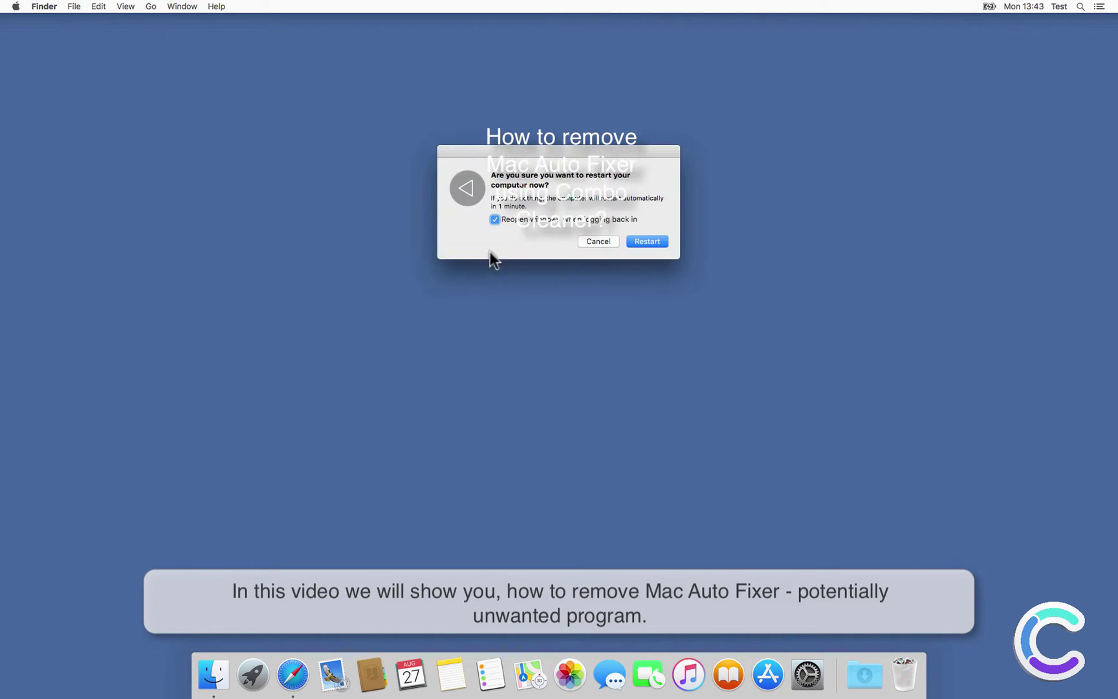
left_click(639, 240)
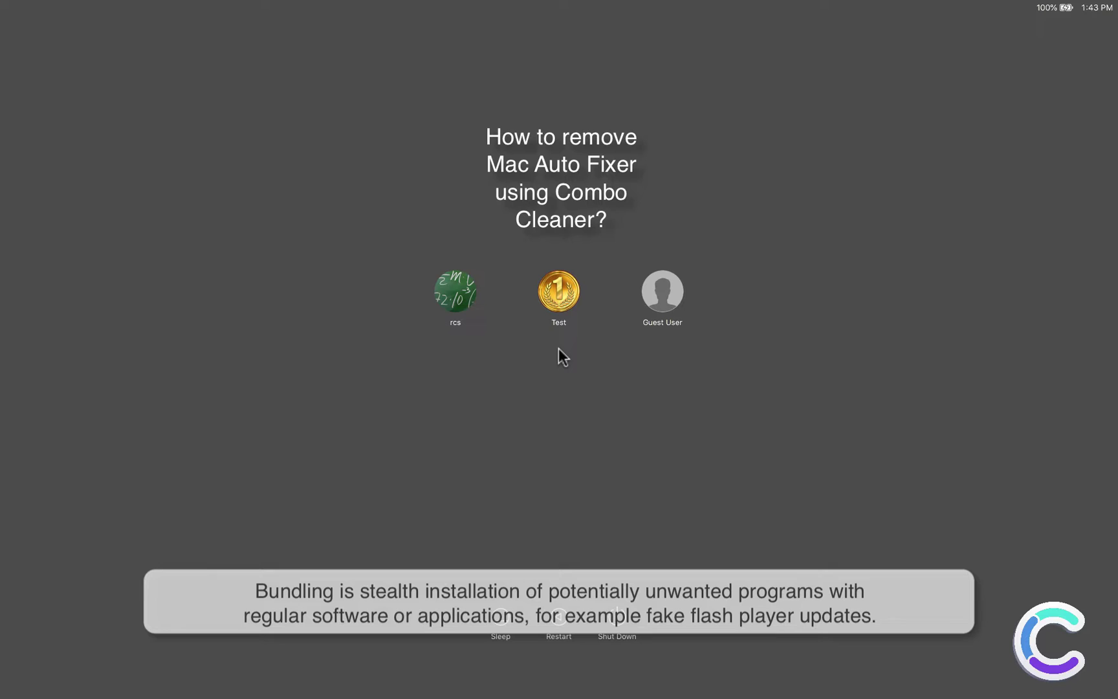
Step: Log in to the user account with its password
left_click(559, 297)
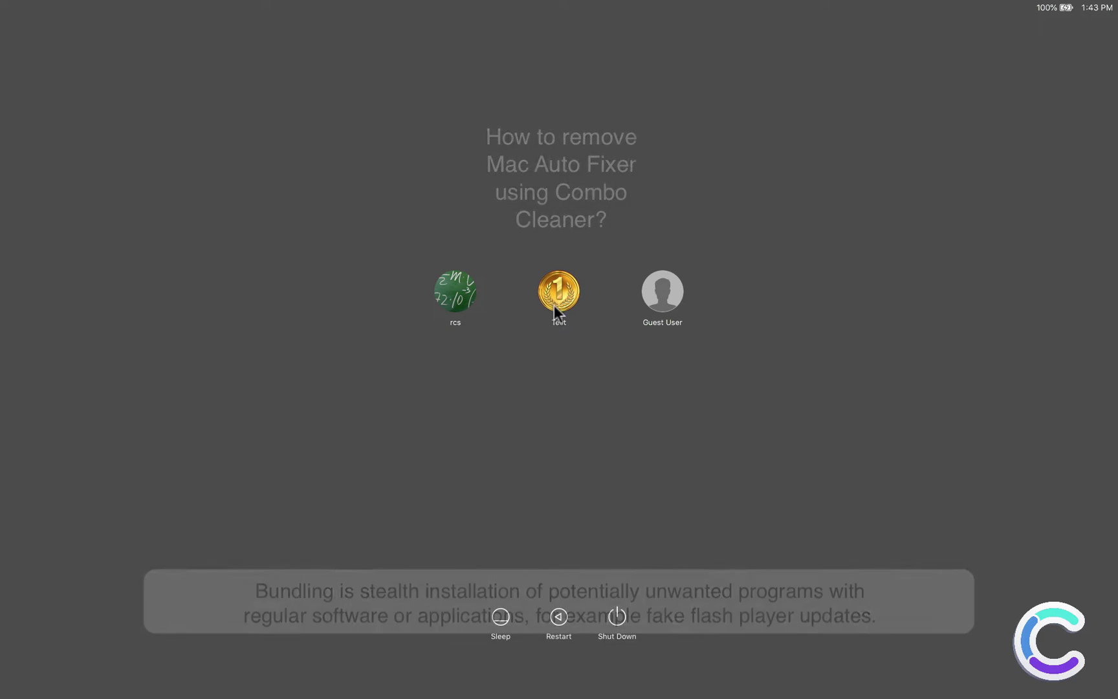
type("•••••")
key("Return")
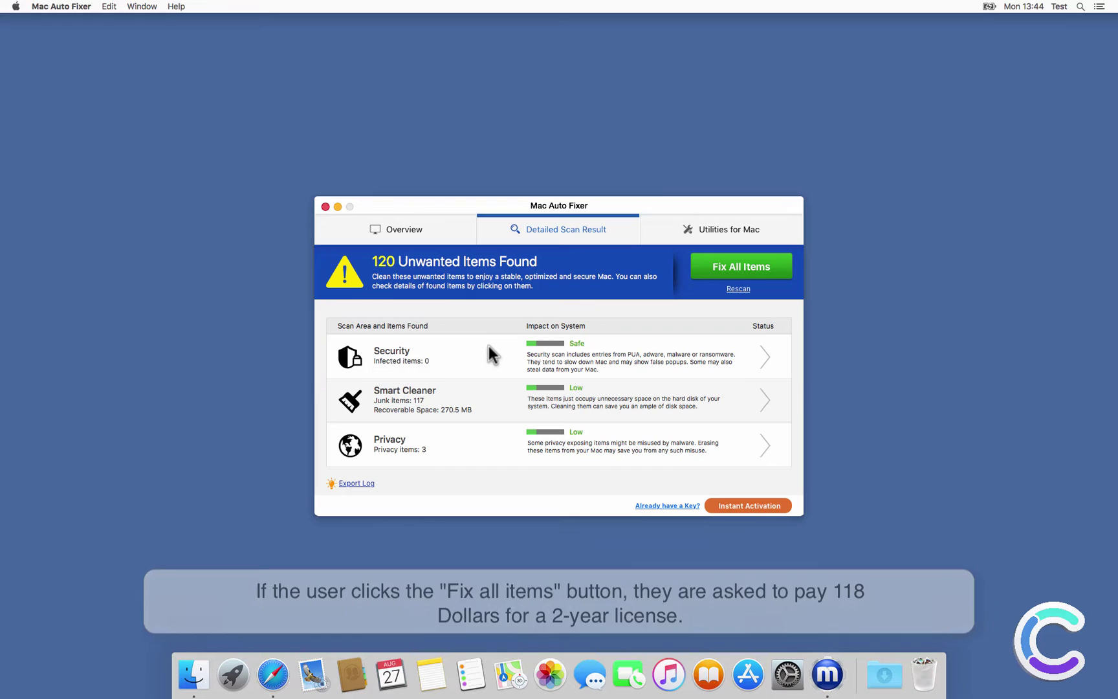
Step: Try Fix All Items and Activate Now, dismiss the pricing offer, then quit Mac Auto Fixer
left_click(743, 271)
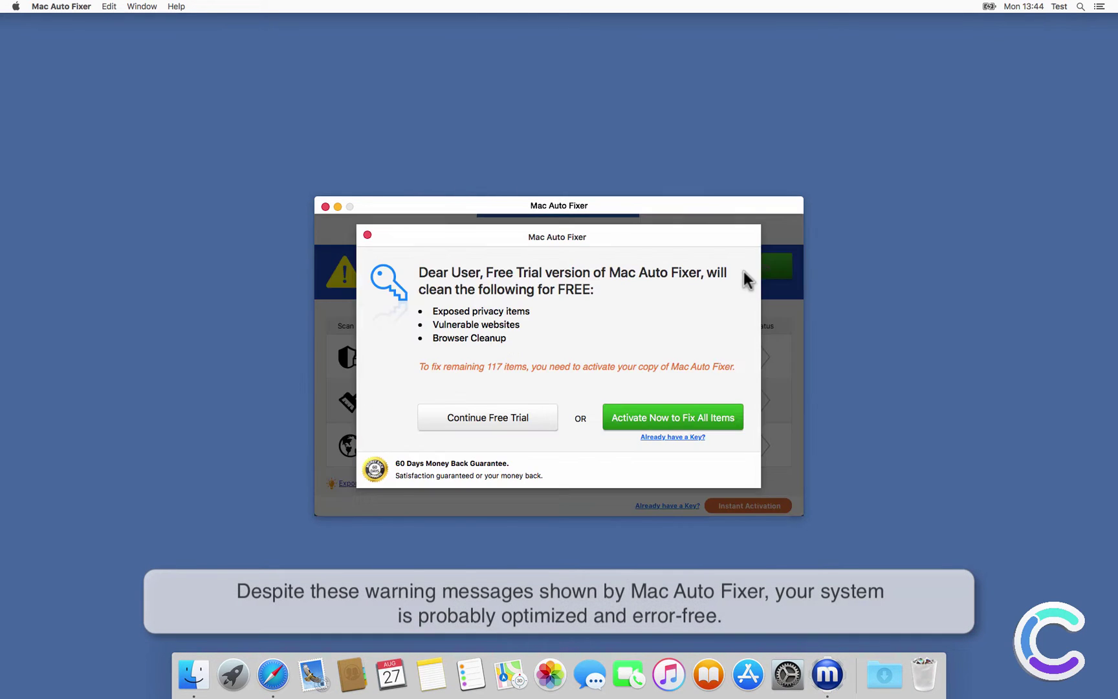
left_click(715, 419)
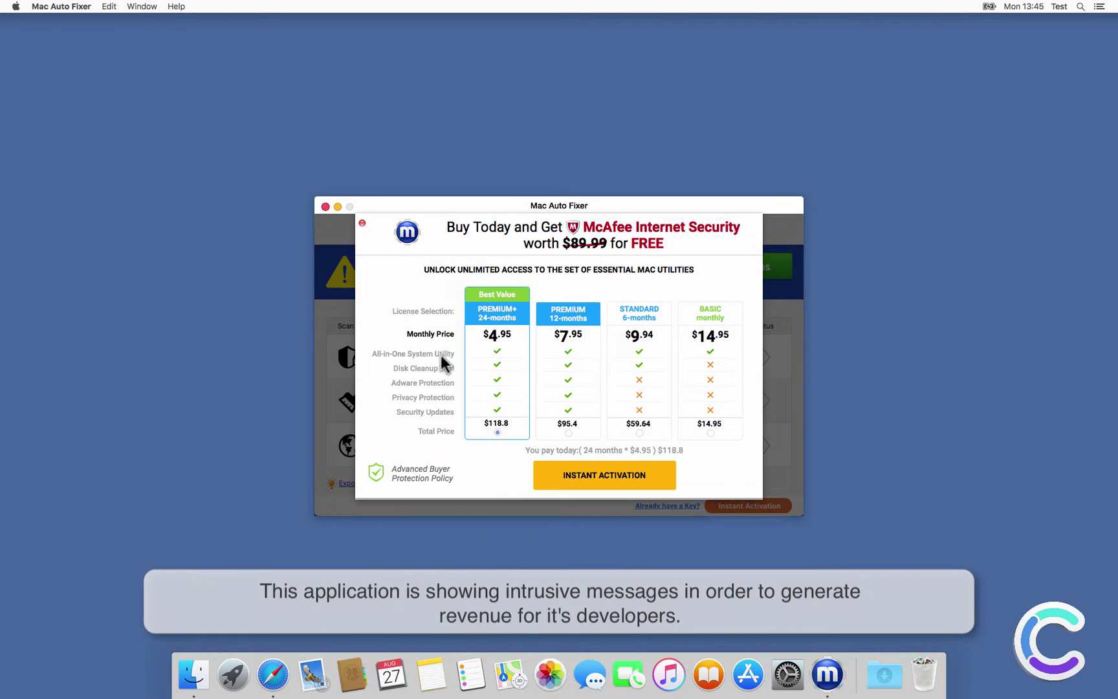
left_click(363, 224)
left_click(326, 207)
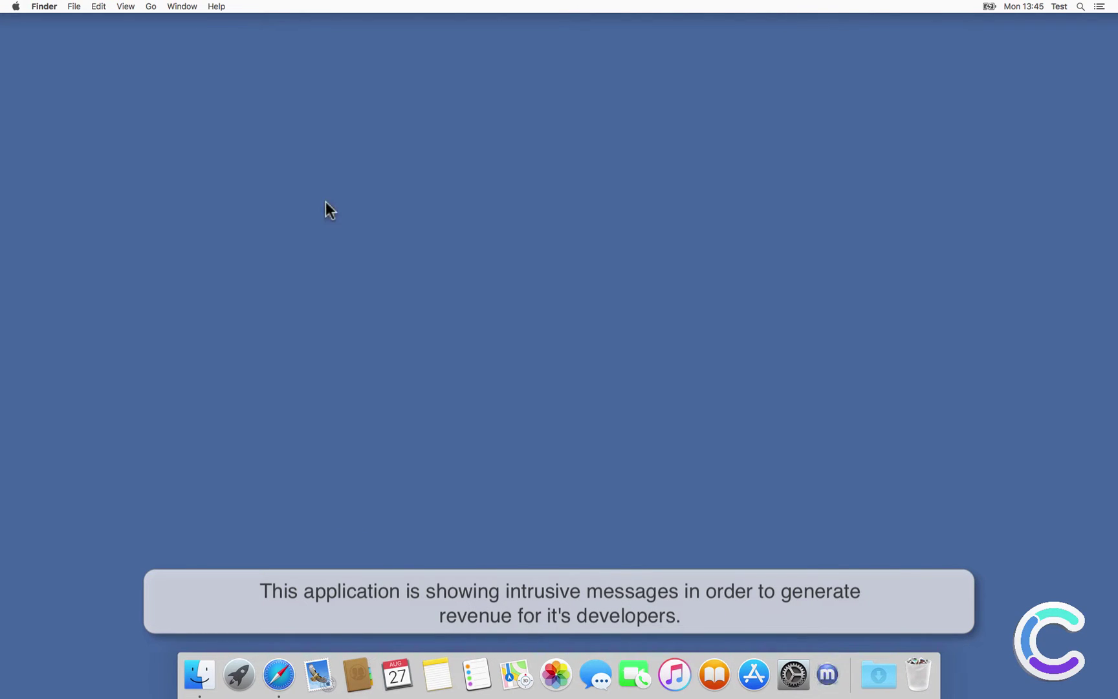
left_click(293, 674)
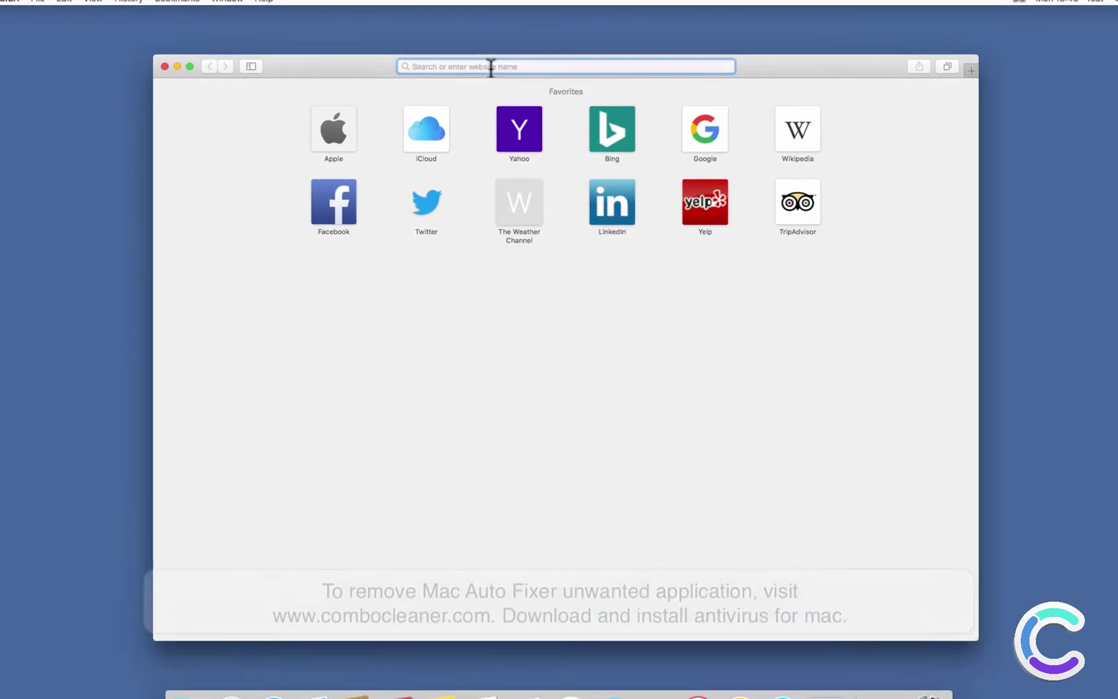
type("w")
type("ww.co")
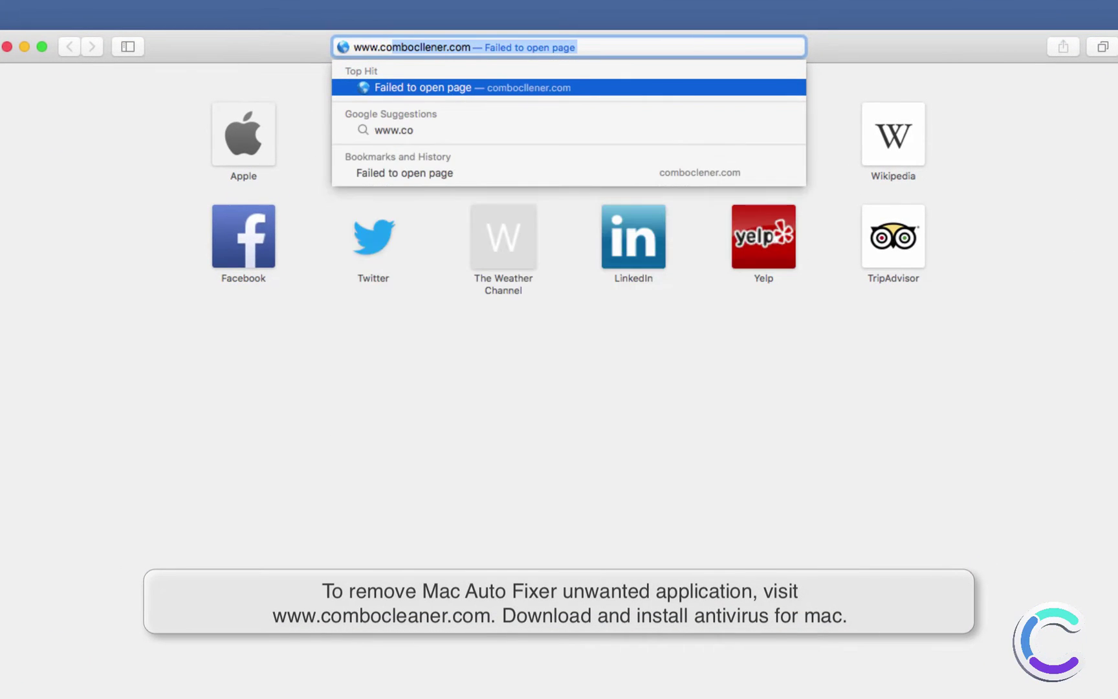
type("mbocleaner.")
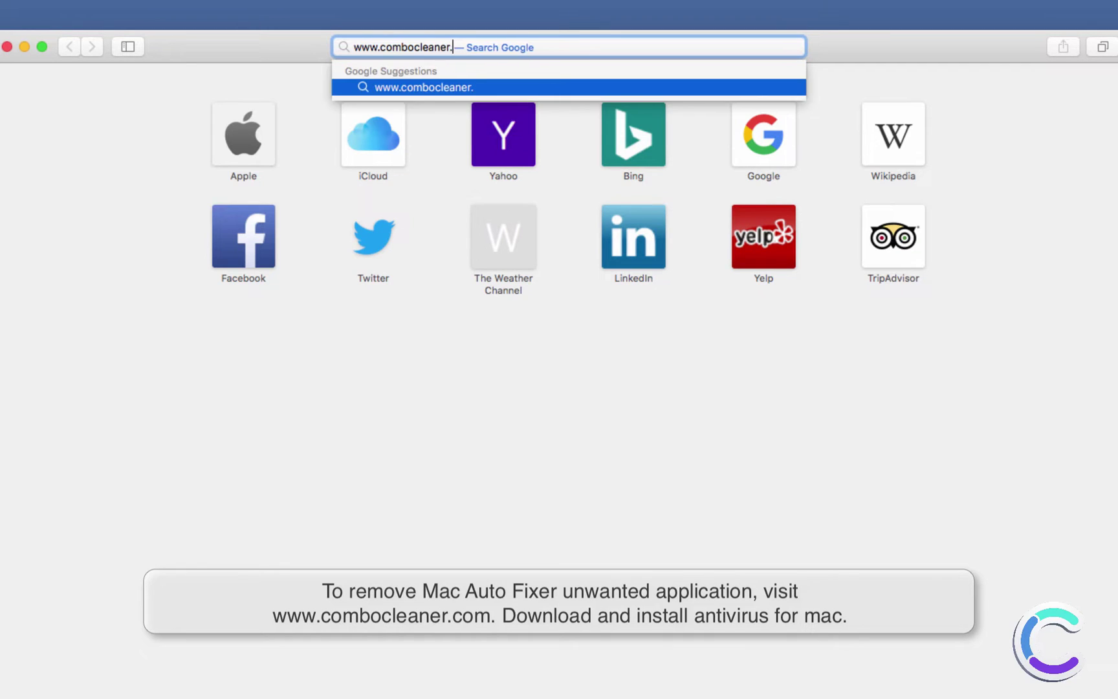
type("com")
key("Return")
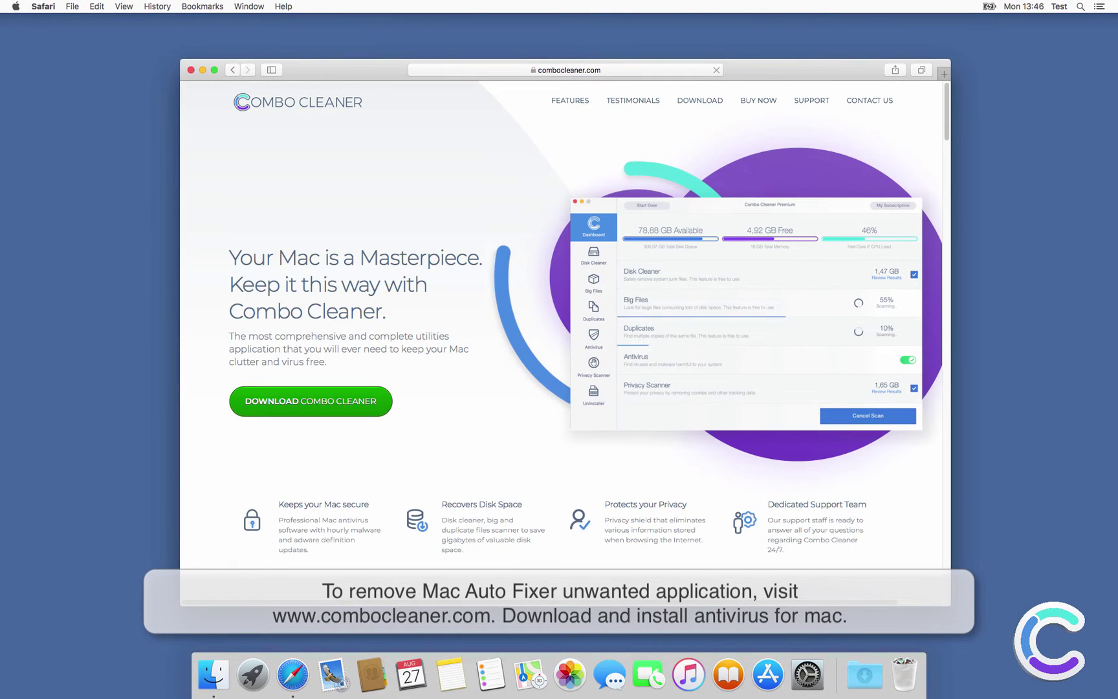
left_click(342, 404)
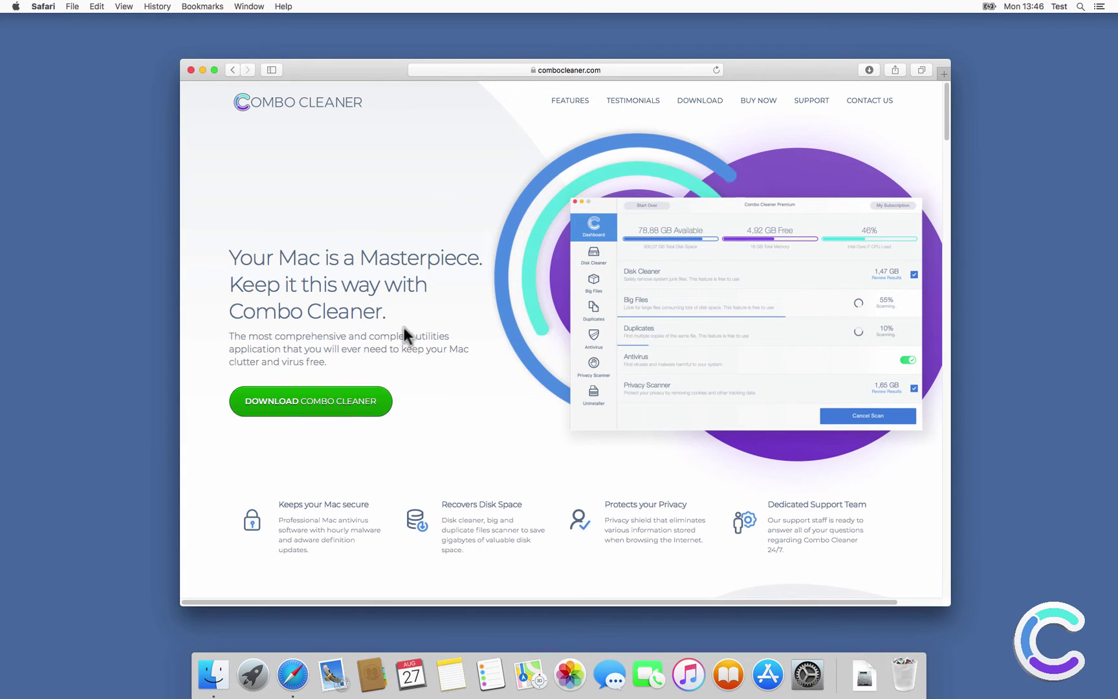
left_click(869, 69)
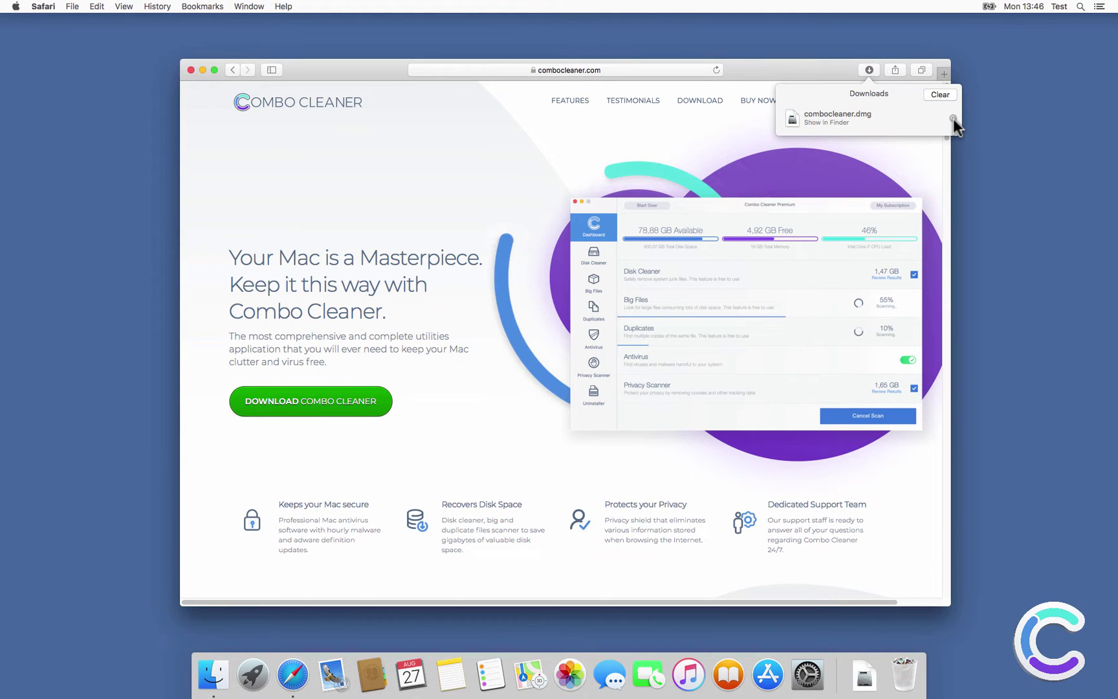
Step: Mount combocleaner.dmg, copy Combo Cleaner to Applications, and close the installer and Safari
left_click(953, 119)
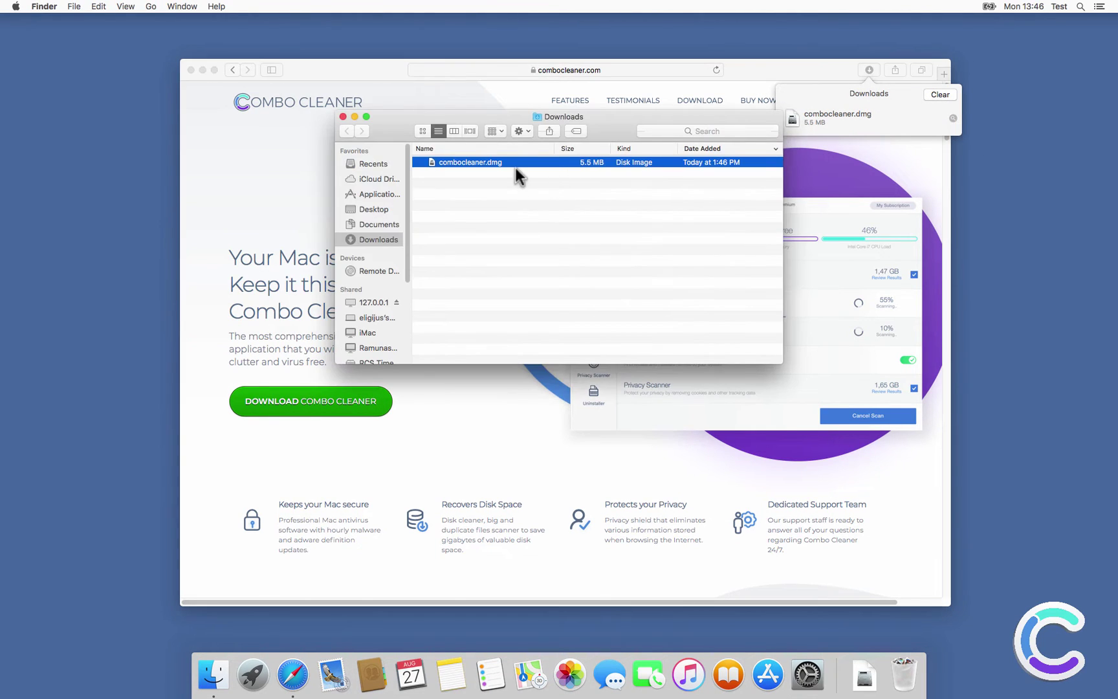
right_click(501, 163)
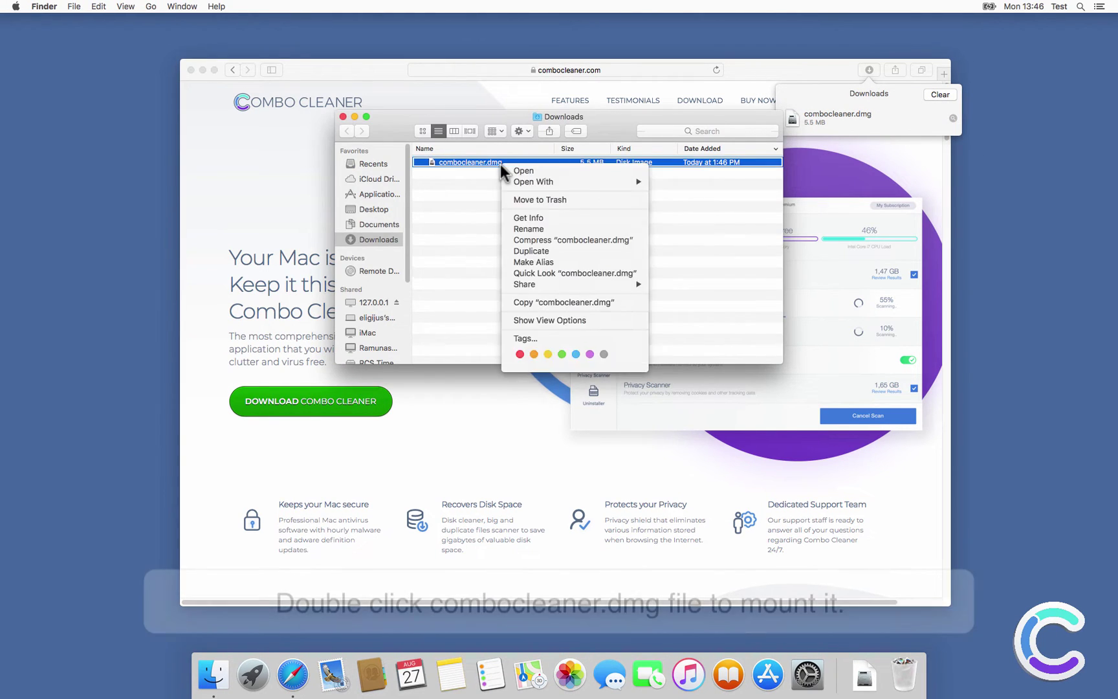
left_click(545, 170)
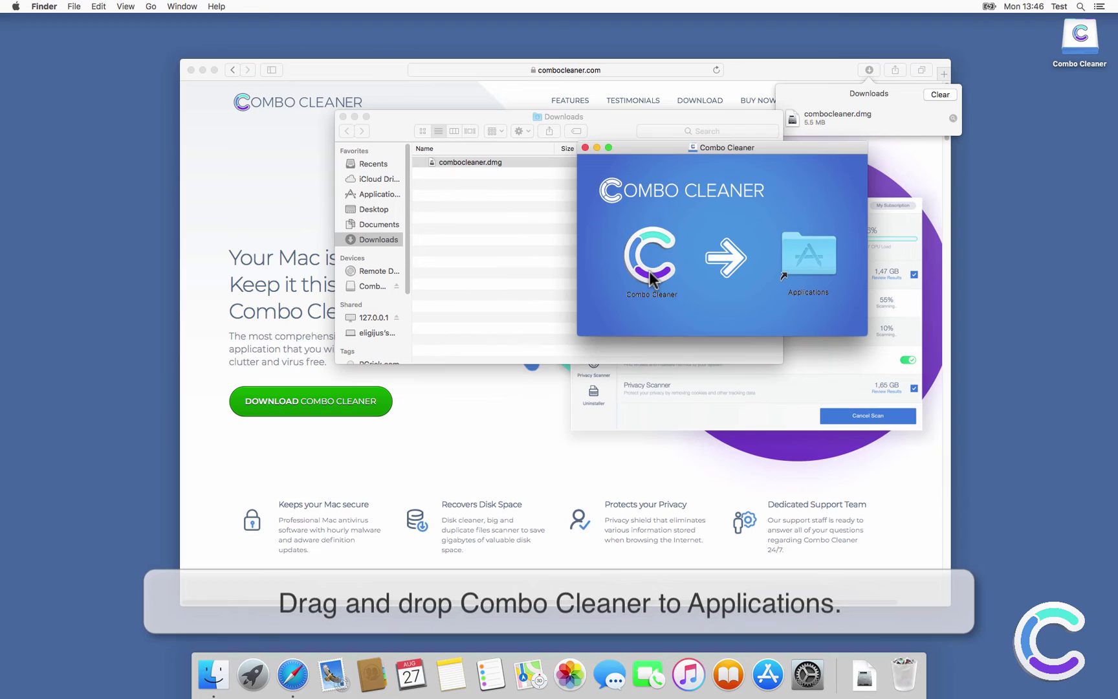
mouse_move(651, 258)
left_mouse_down()
mouse_move(775, 272)
mouse_move(808, 262)
left_mouse_up()
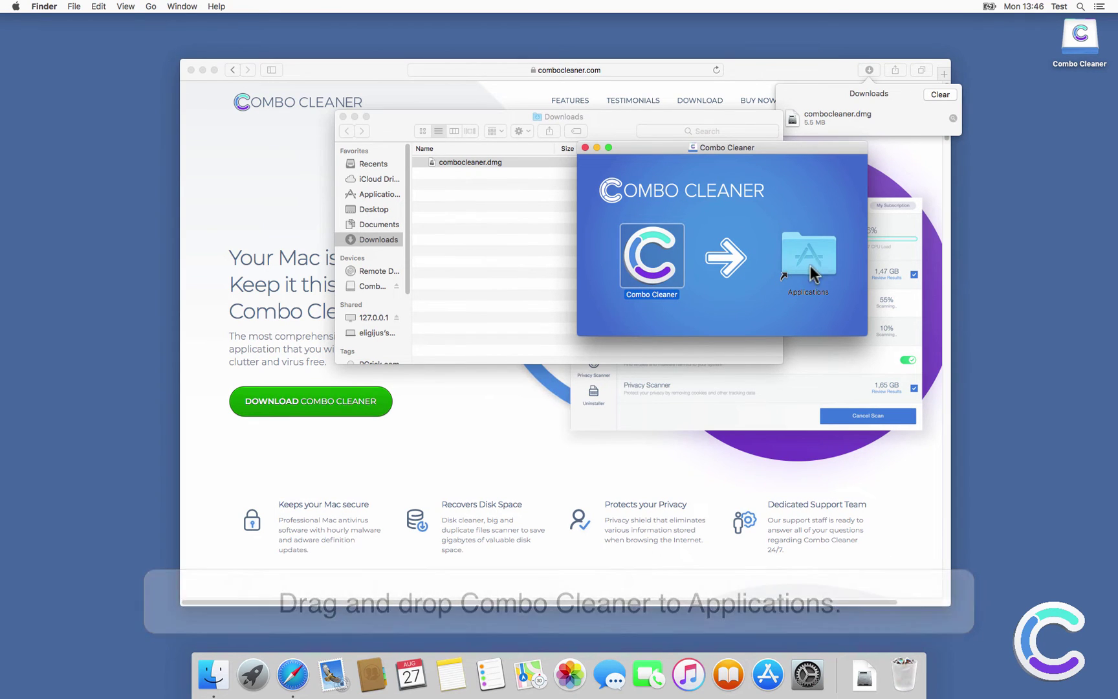
left_click(584, 148)
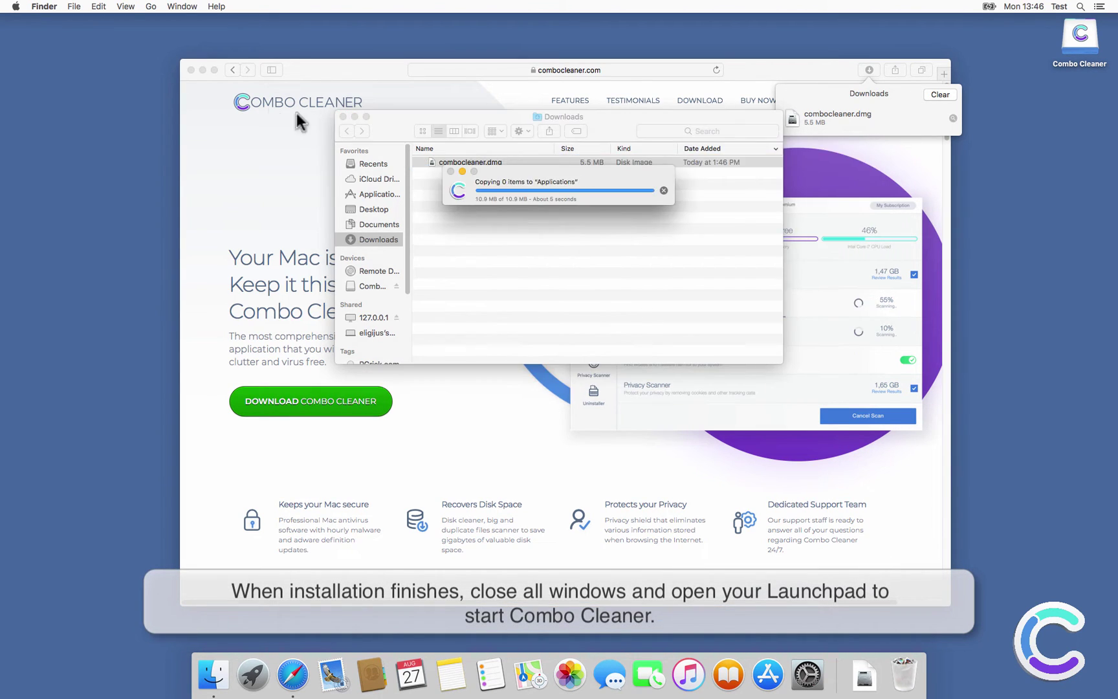
left_click(191, 70)
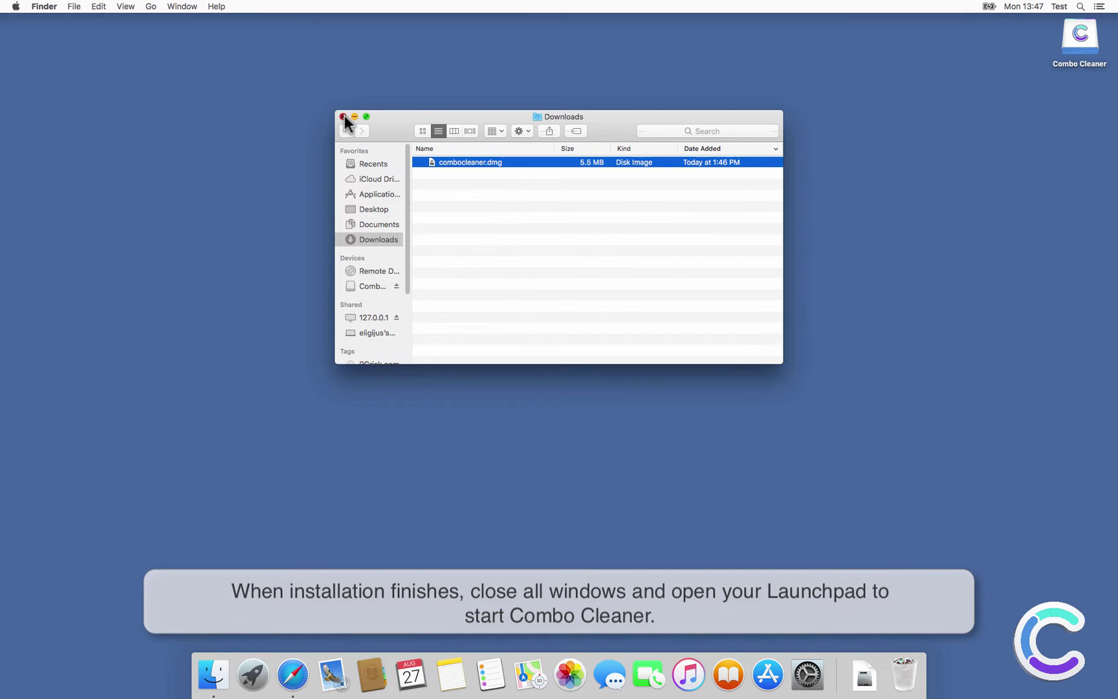
Step: Close Downloads, launch Combo Cleaner from Launchpad, and approve opening the downloaded app
left_click(343, 117)
left_click(258, 675)
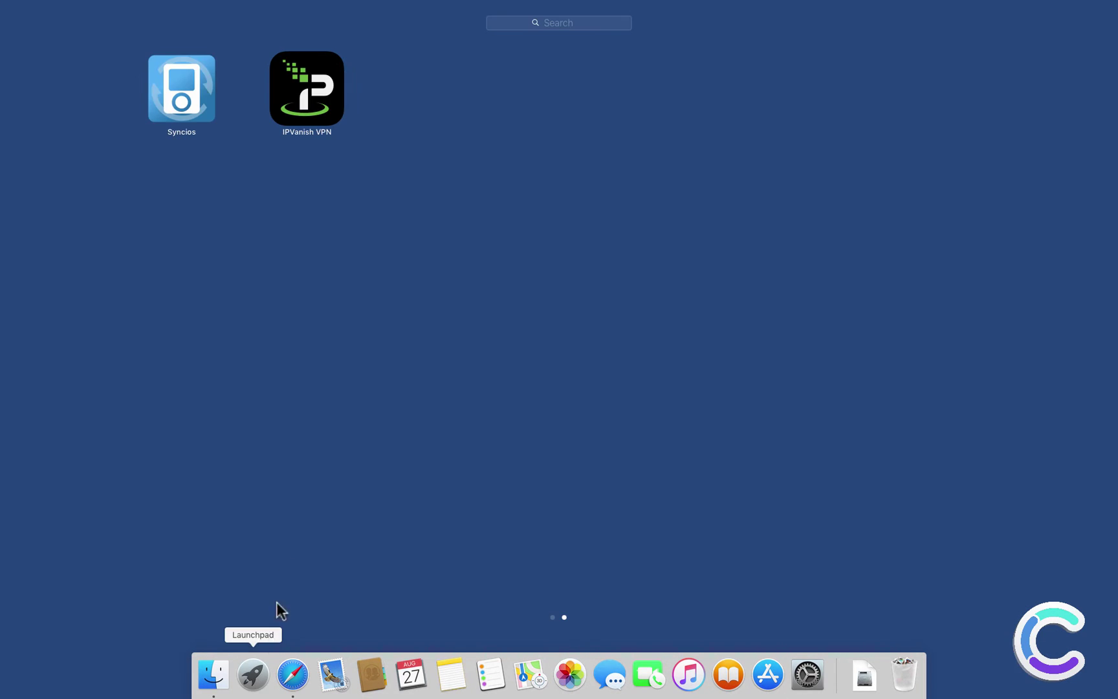
scroll(241, 296, "left", 3)
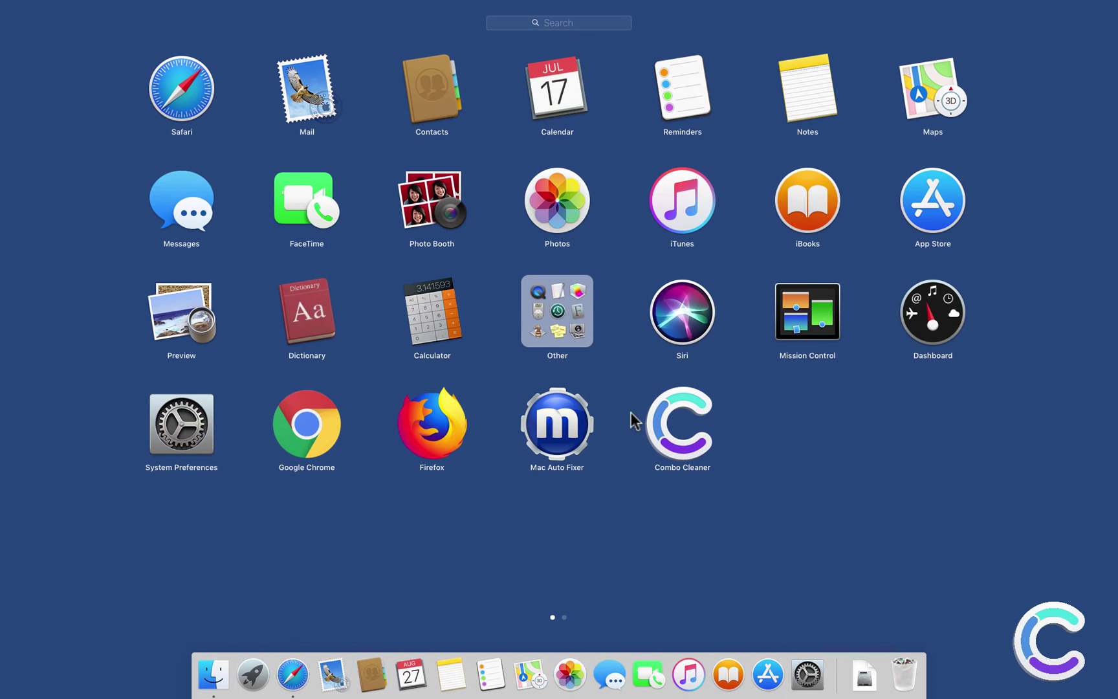
left_click(678, 429)
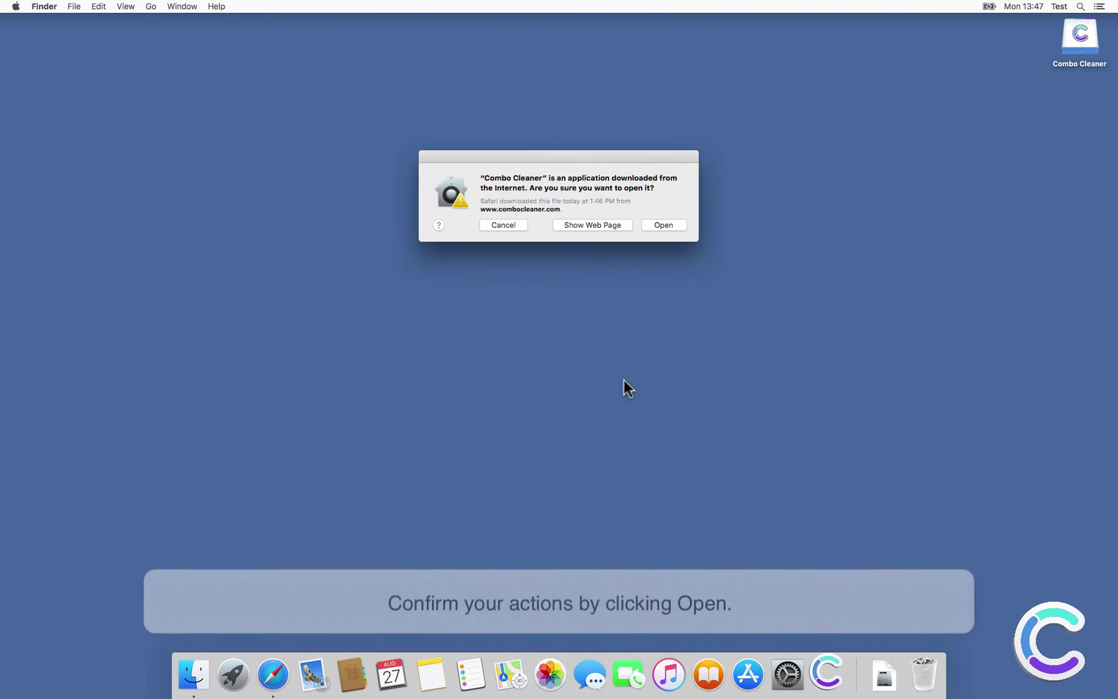
left_click(672, 223)
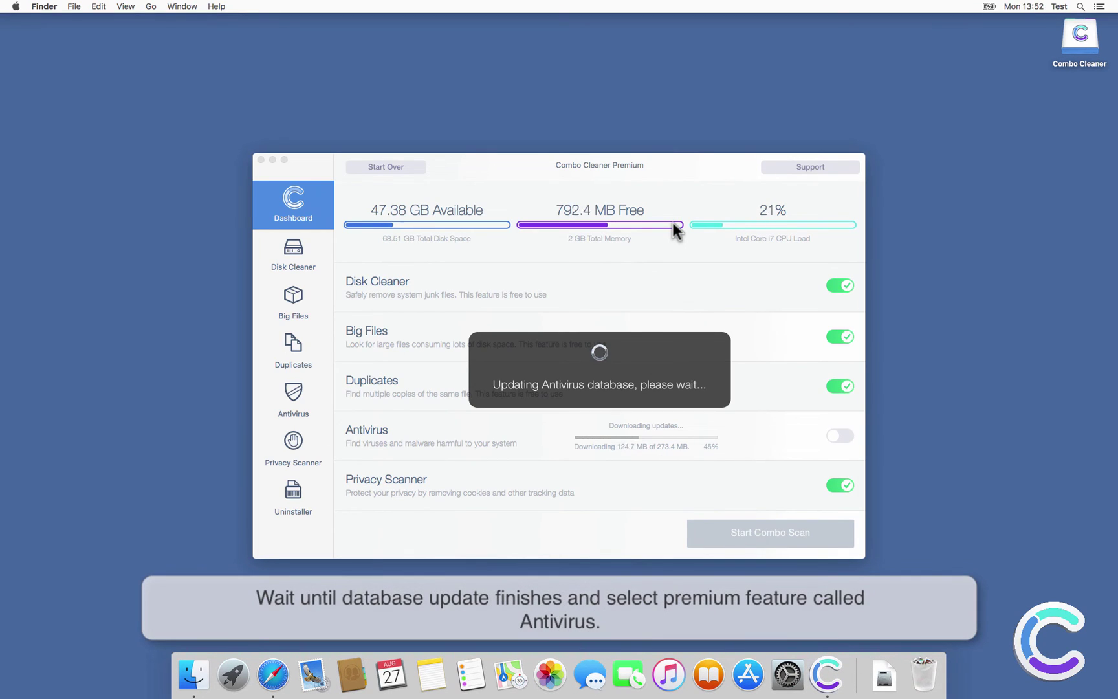
Step: Bring Combo Cleaner to the front and show its Antivirus page
left_click(723, 313)
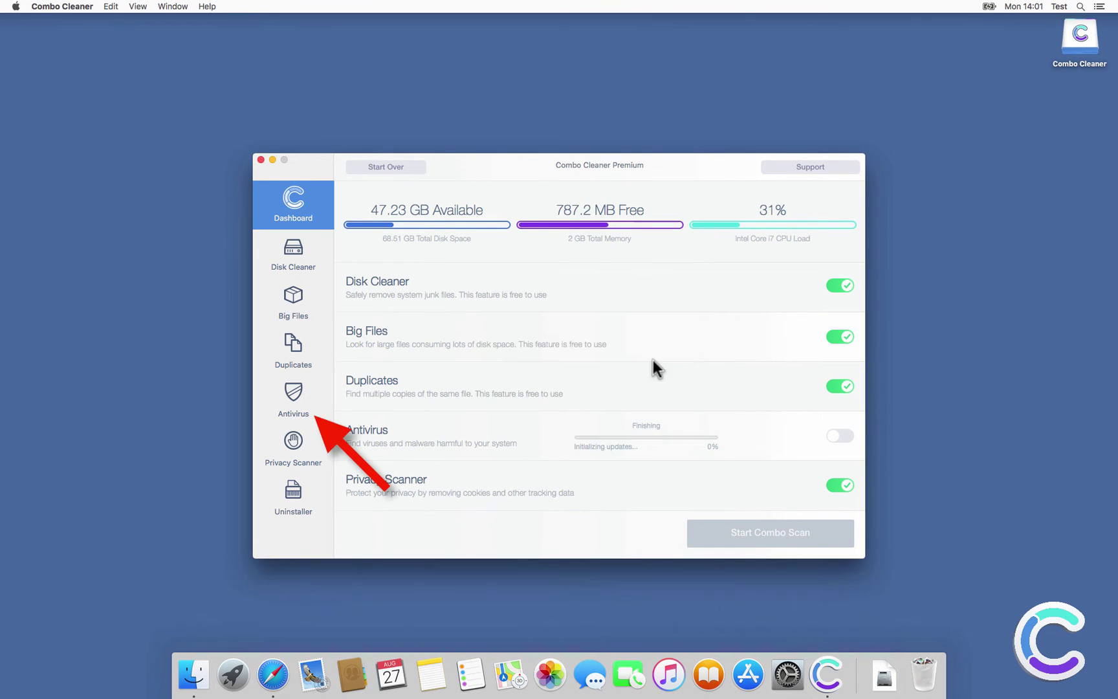
left_click(295, 407)
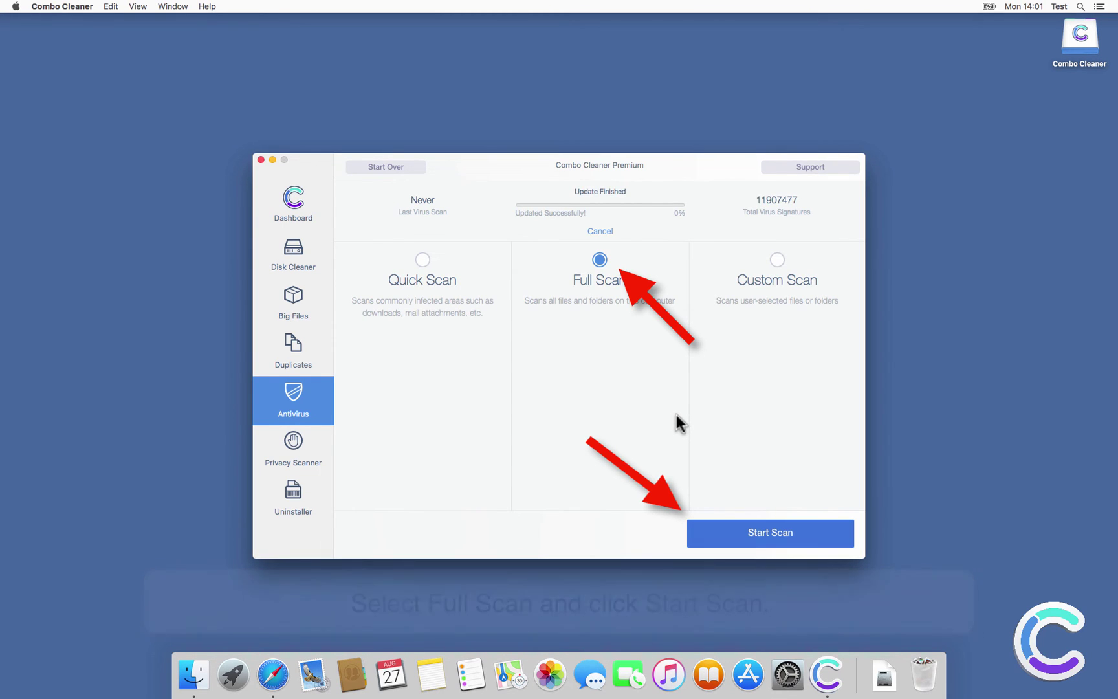
Step: Start a Full Scan of all files
left_click(756, 535)
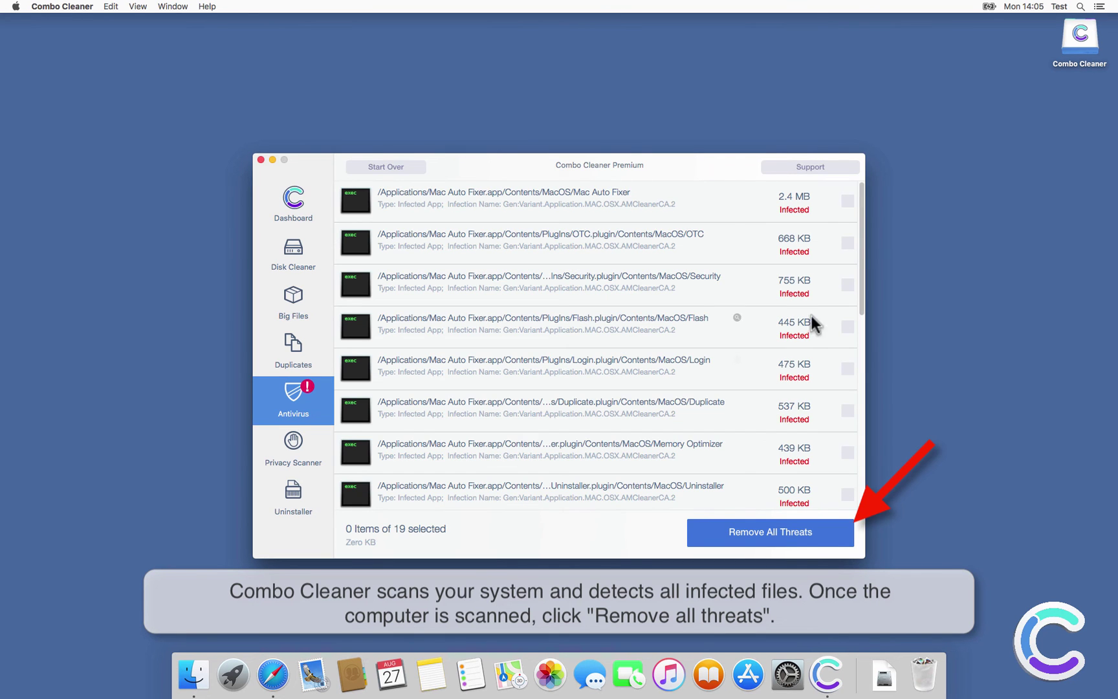
Step: Remove all threats with the admin password, restart the Mac, and log back in
left_click(789, 541)
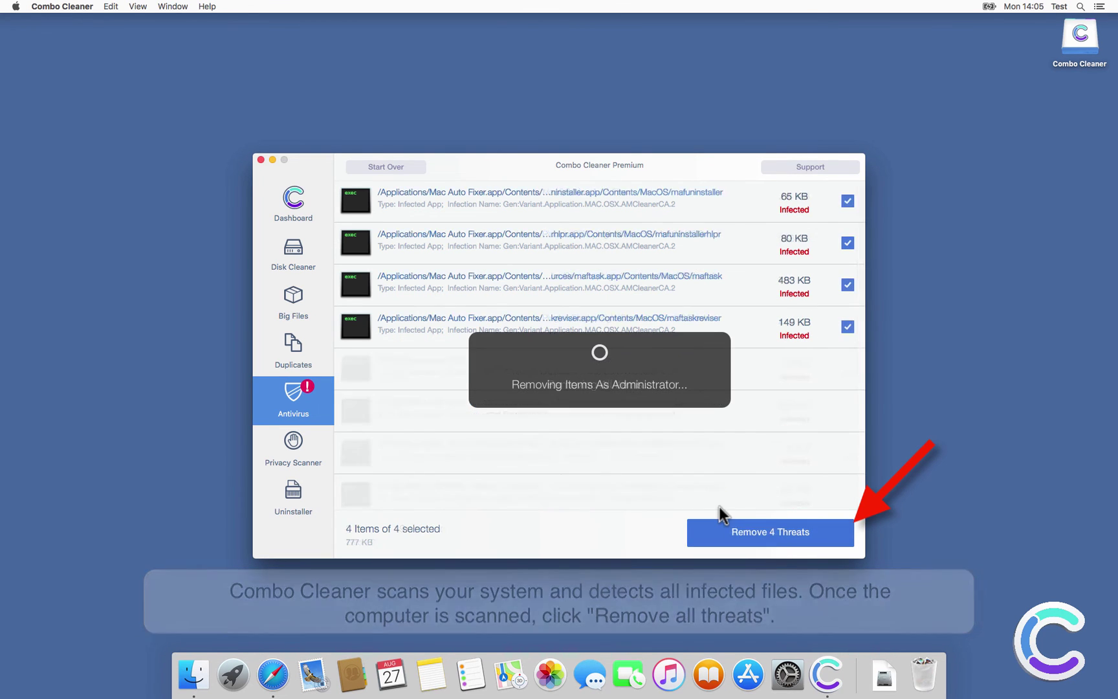
left_click(645, 223)
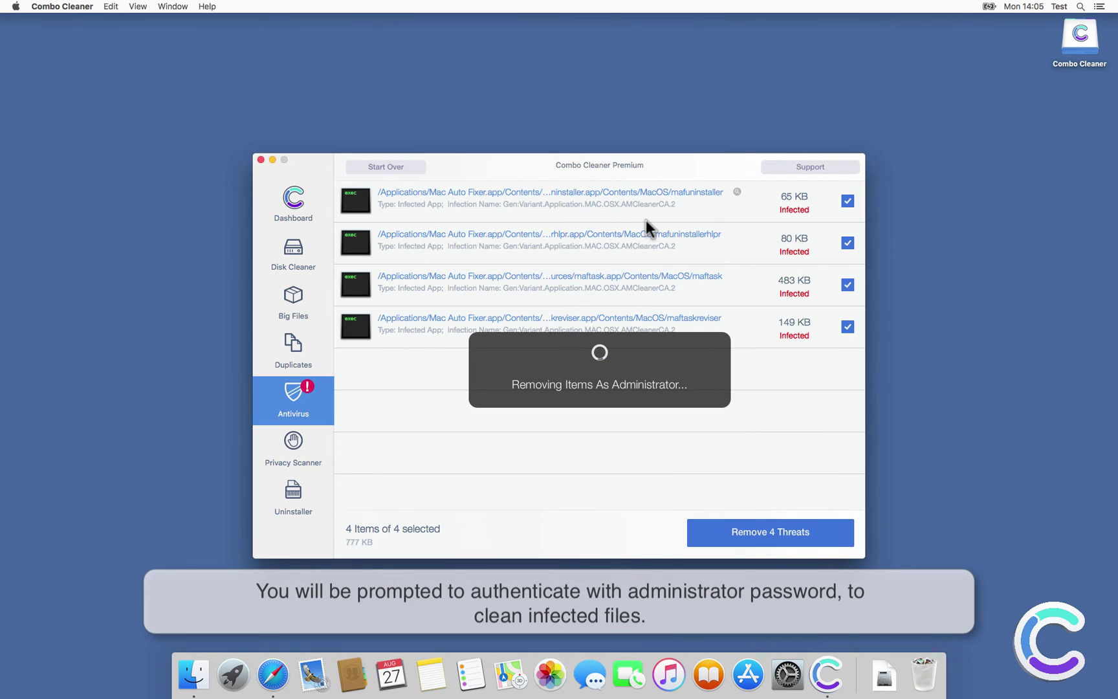
key("Return")
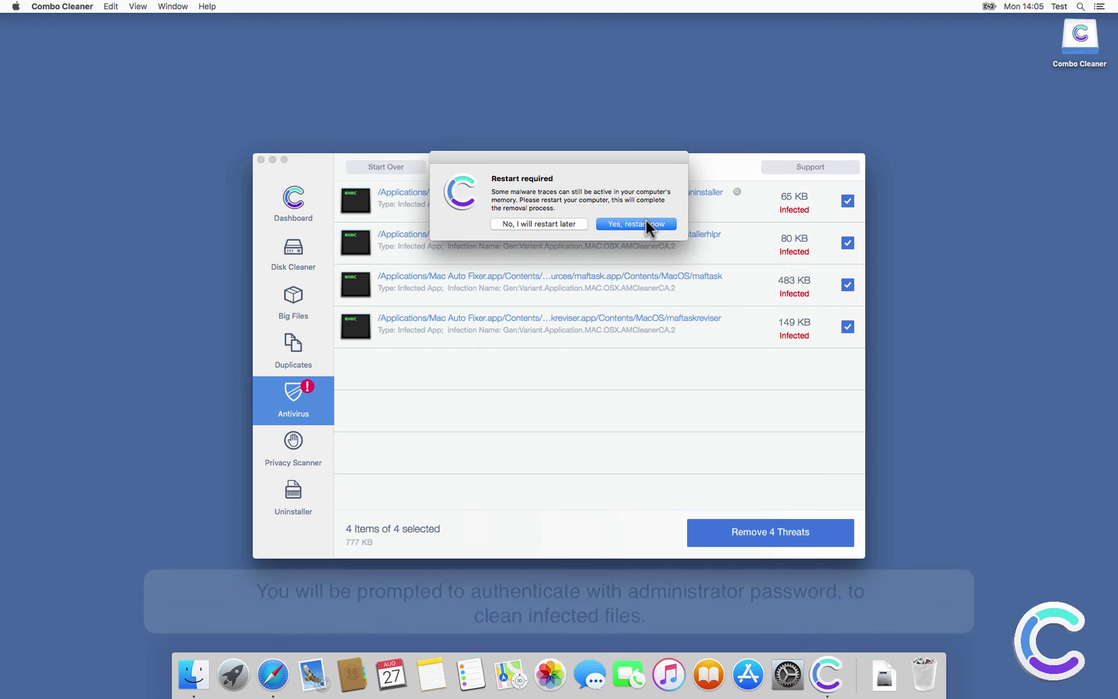
left_click(646, 220)
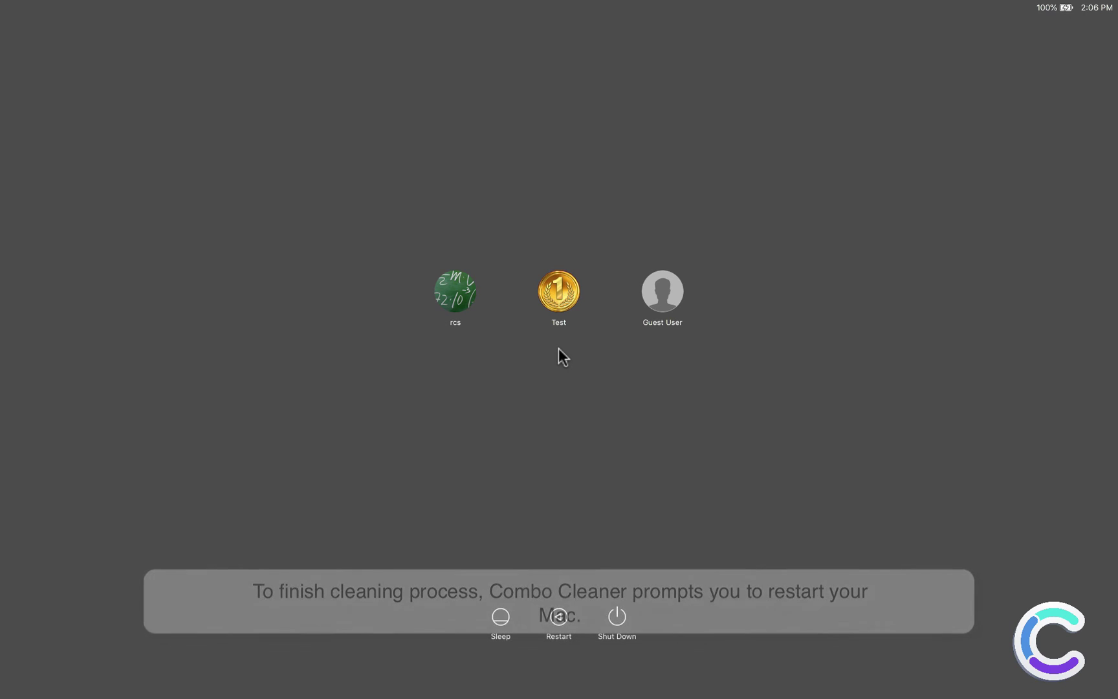
left_click(557, 290)
type("***")
key("Return")
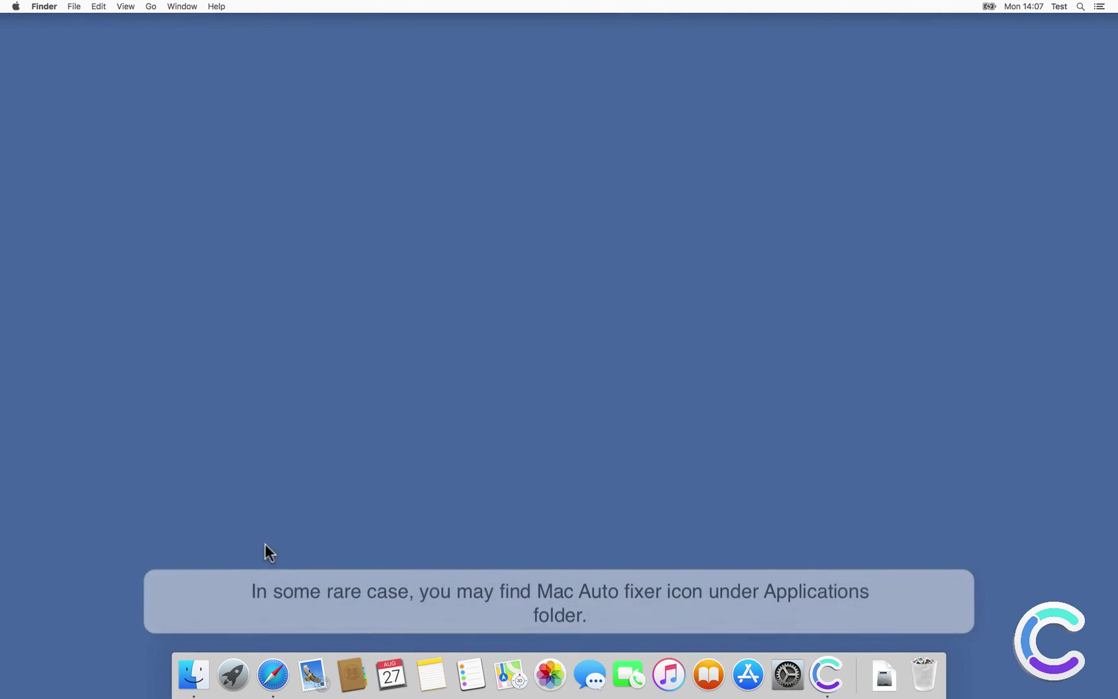
Step: Drag Mac Auto Fixer from Applications to the Trash and close the Finder window
left_click(194, 672)
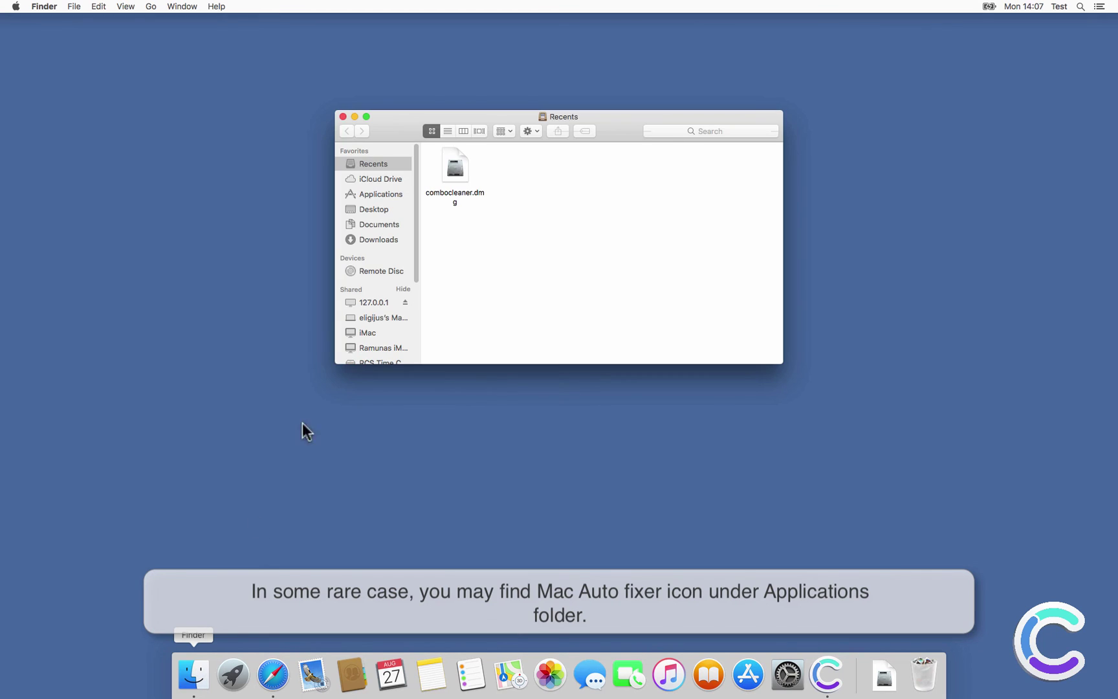
left_click(378, 196)
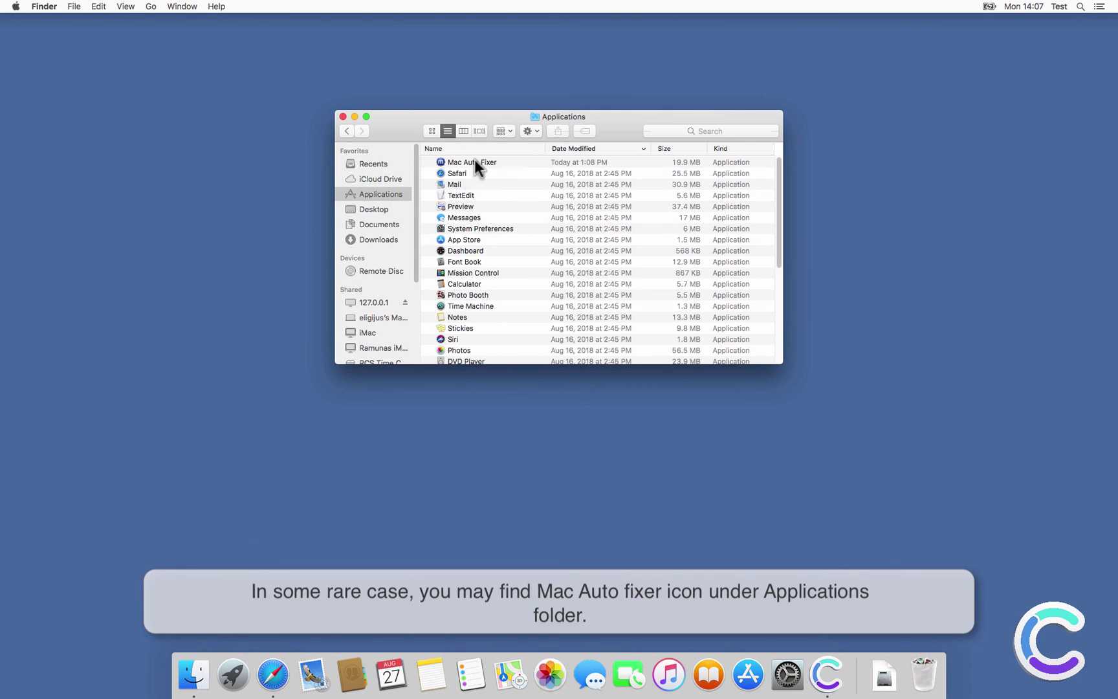
left_click(475, 161)
left_click_drag(475, 162, 924, 673)
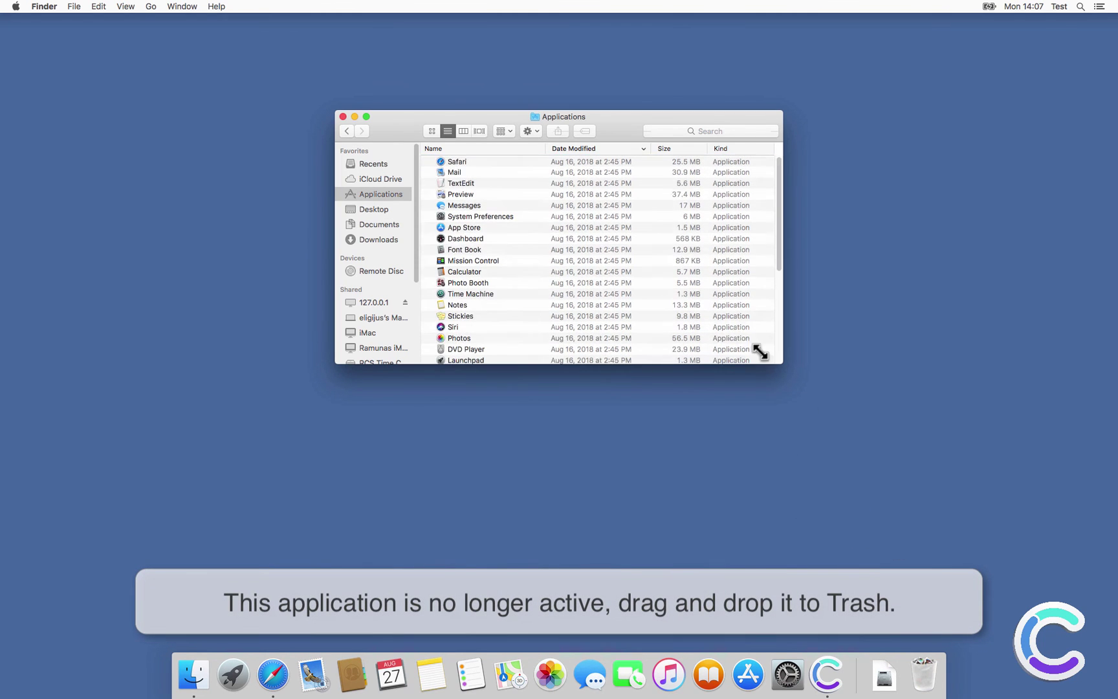
left_click(342, 116)
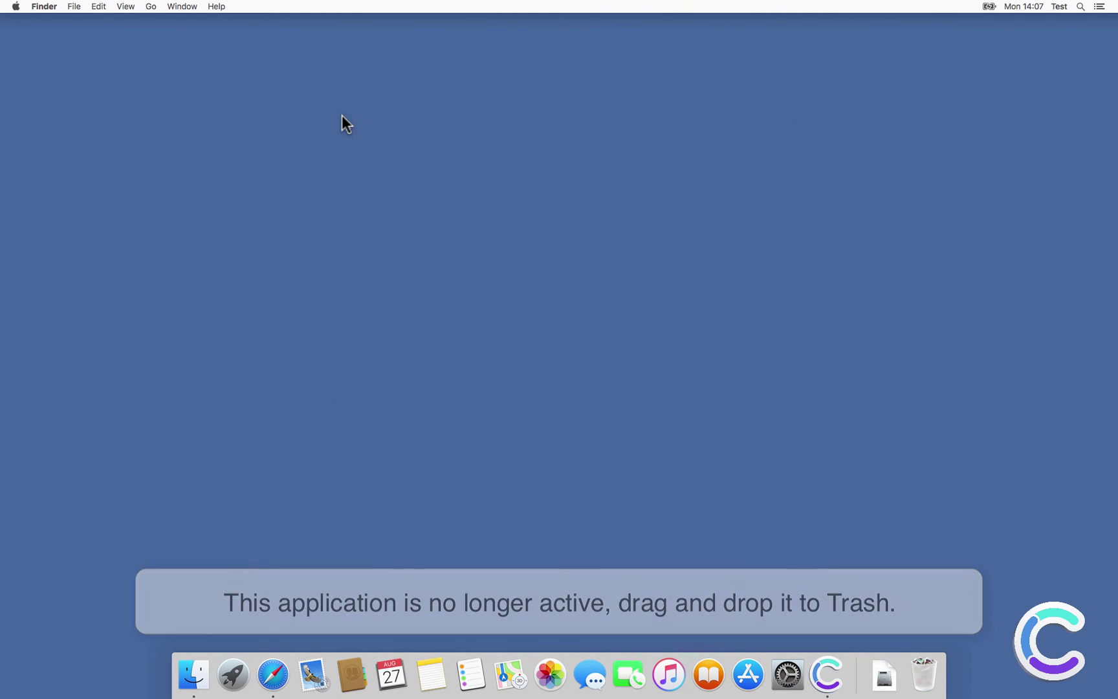